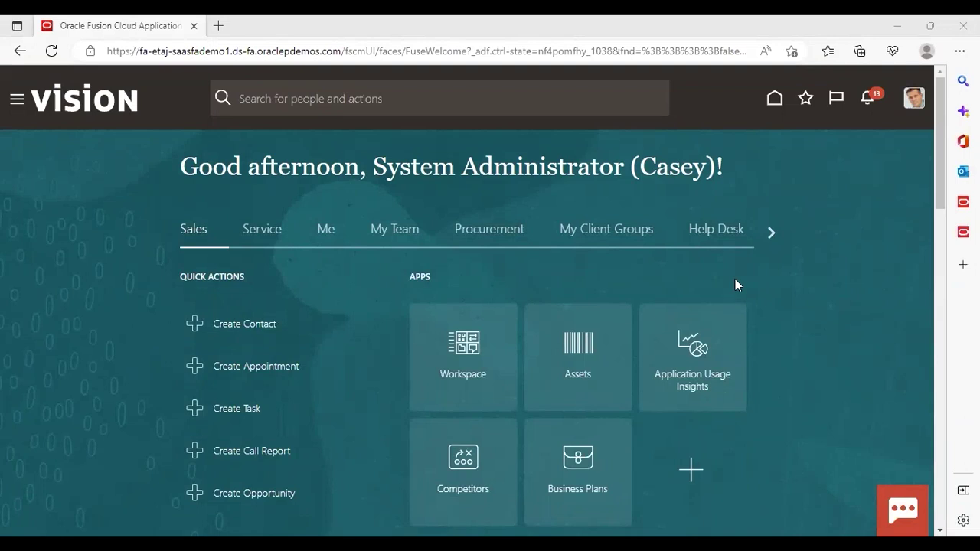
# - In Setup and Maintenance, switch to the Fusion Accounting Hub offering and open Accounting Transformation's Configure Accounting Rules
pyautogui.click(914, 100)
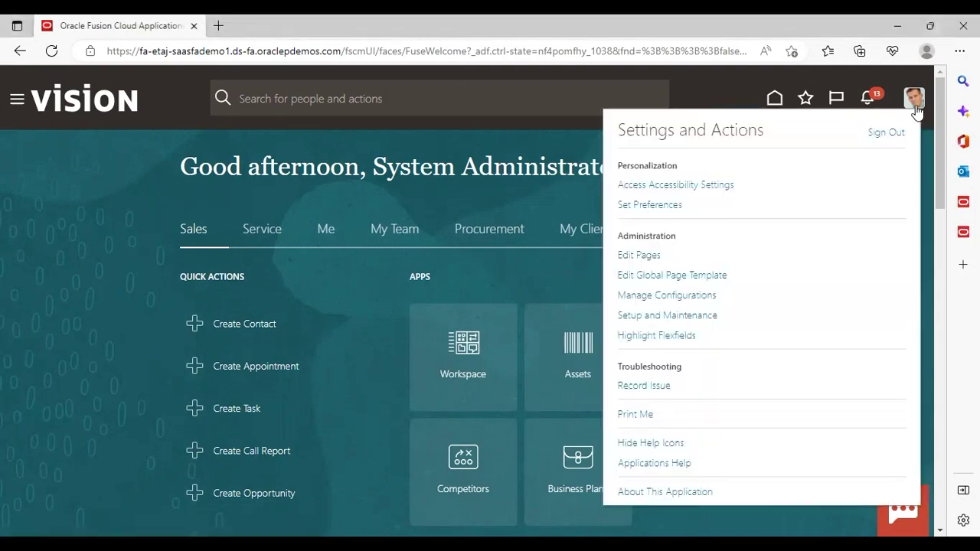
pyautogui.click(695, 314)
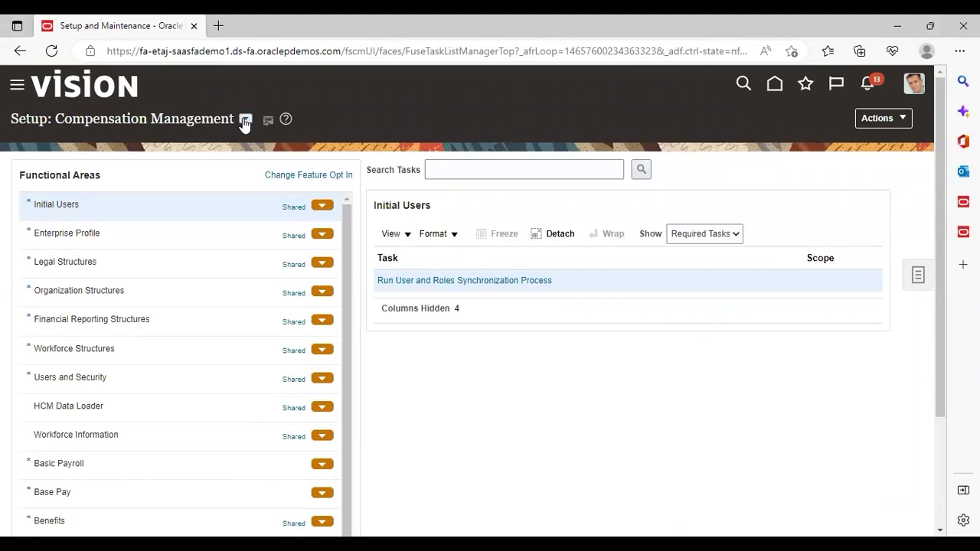
pyautogui.click(244, 120)
pyautogui.click(283, 238)
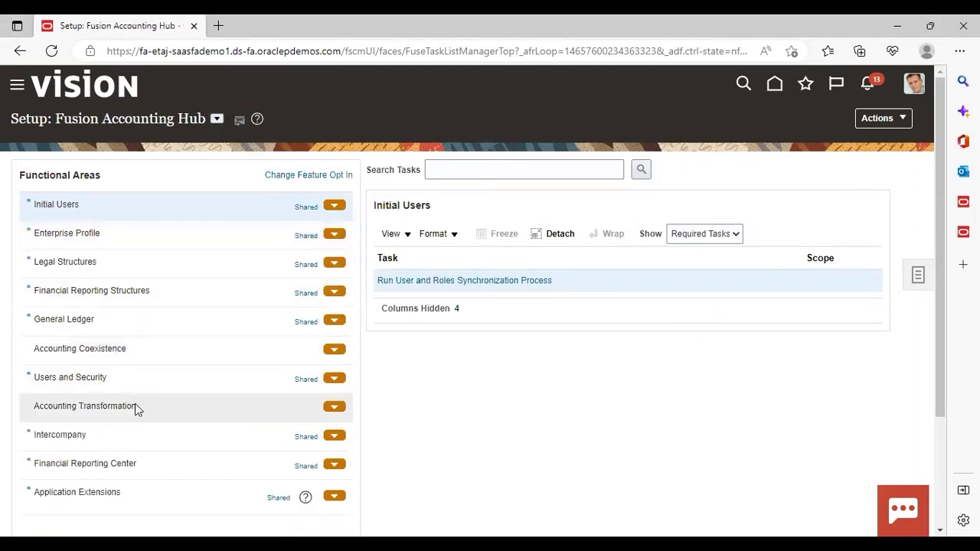
pyautogui.click(134, 404)
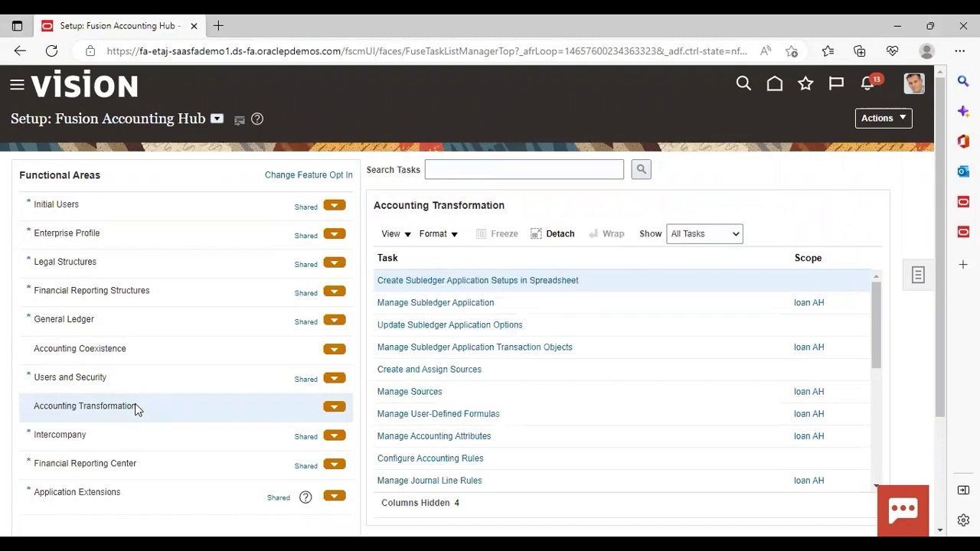
pyautogui.click(403, 458)
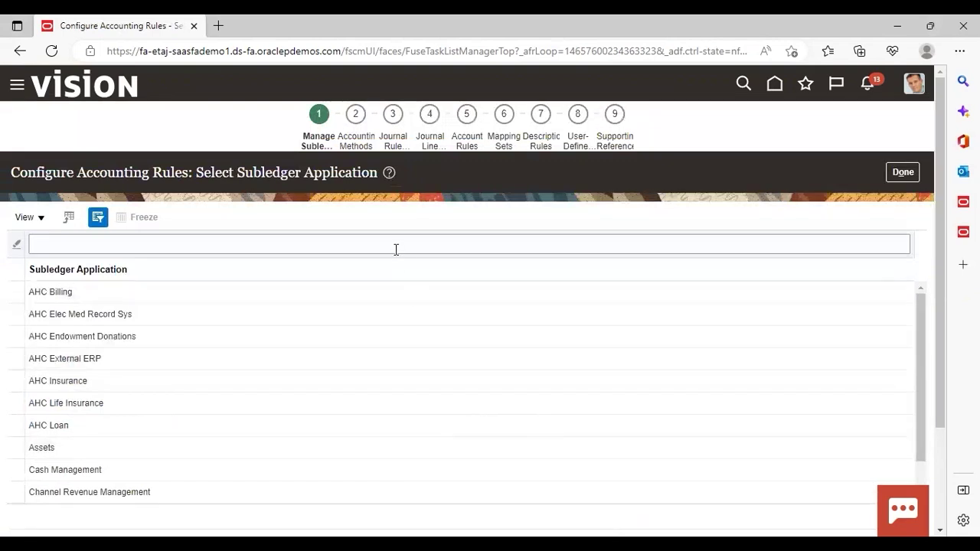
# - Filter subledger applications by 'loan', select loan AH, and create a new journal entry rule set
pyautogui.click(396, 250)
pyautogui.write('loan')
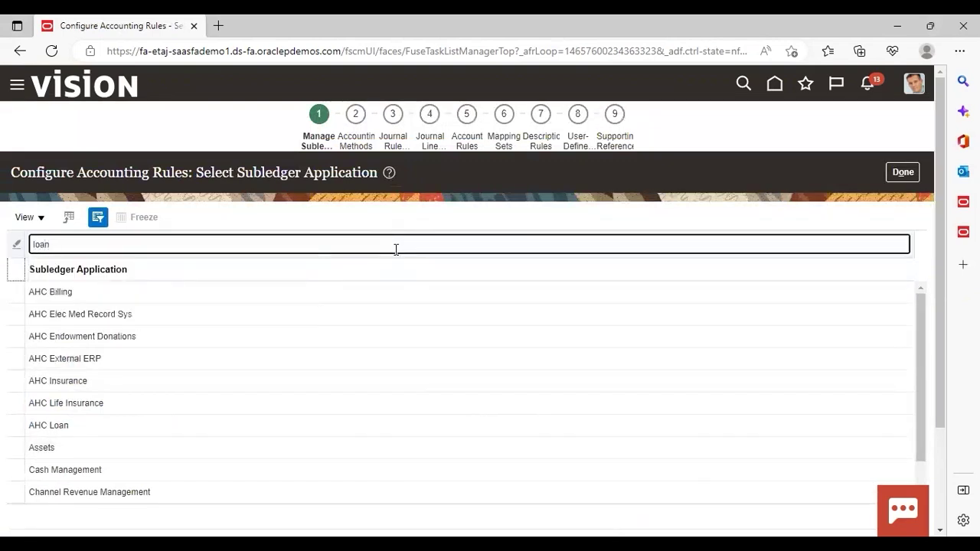
pyautogui.press('Return')
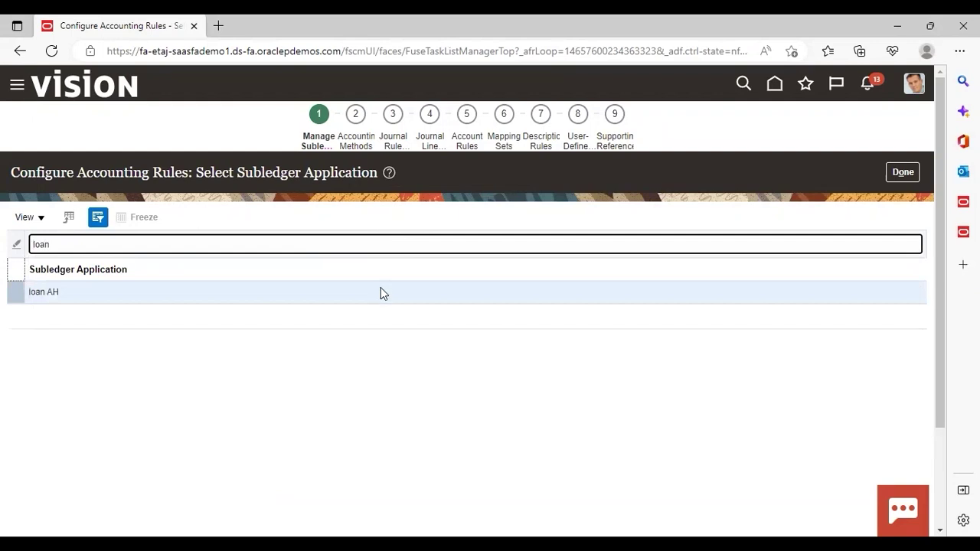
pyautogui.click(224, 291)
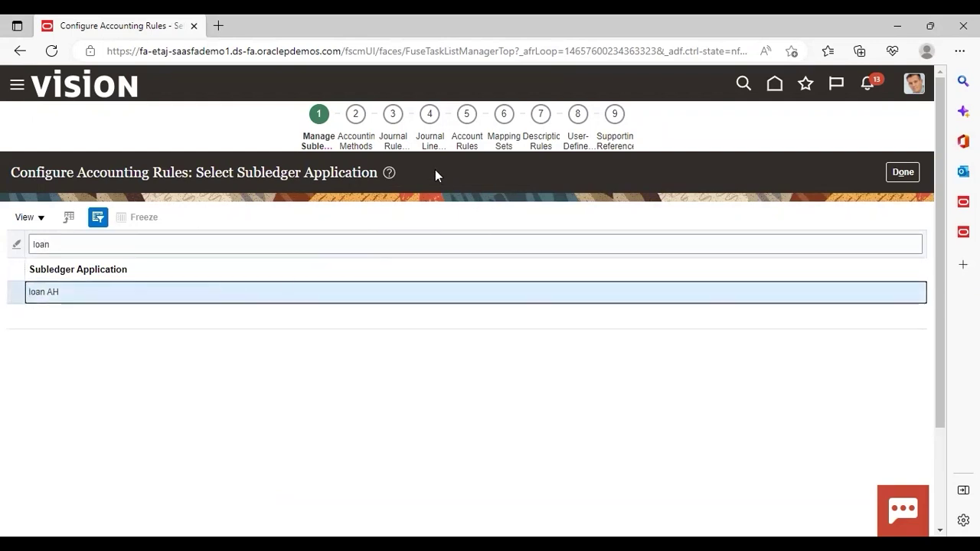
pyautogui.click(393, 140)
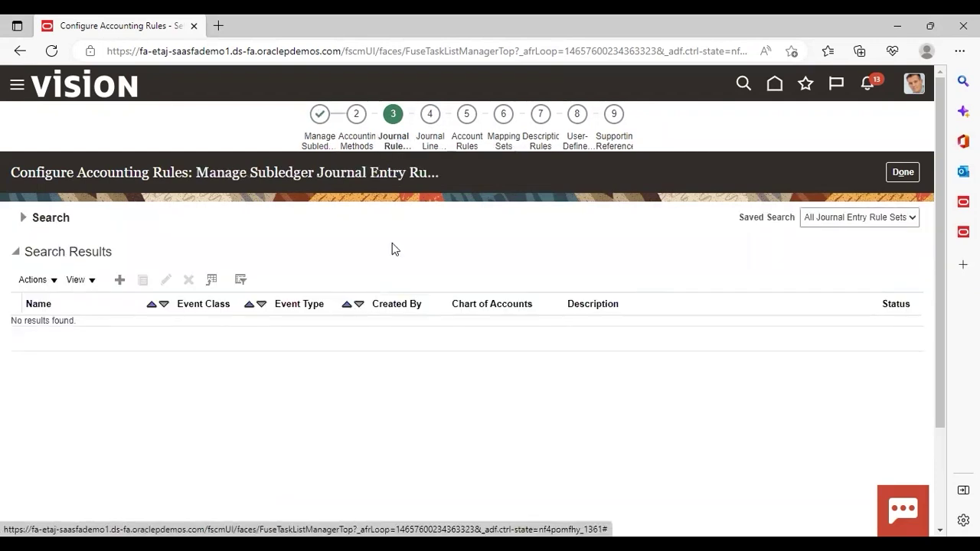
pyautogui.click(119, 281)
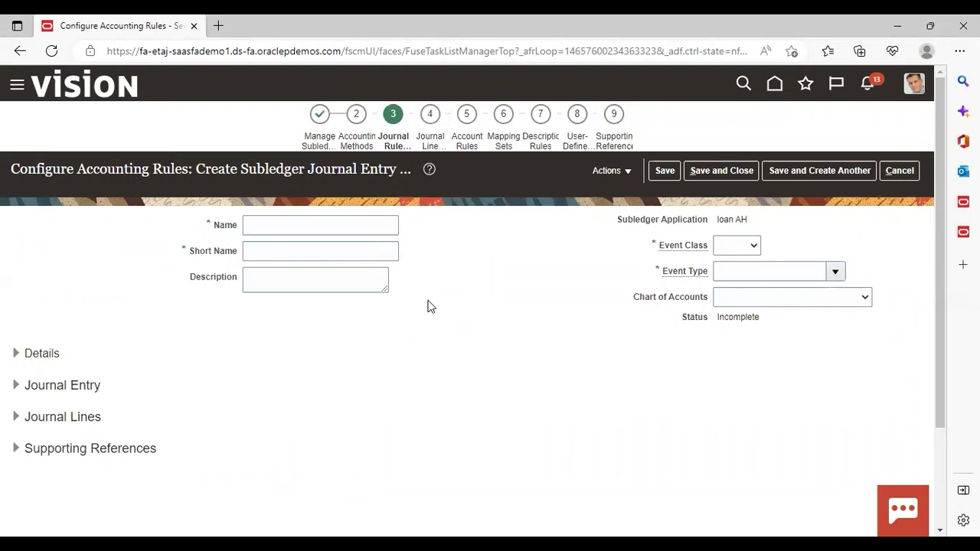
# - Name the rule set 'Loan AH JERS' with short name 'LOAN_AH_JERS'
pyautogui.click(353, 222)
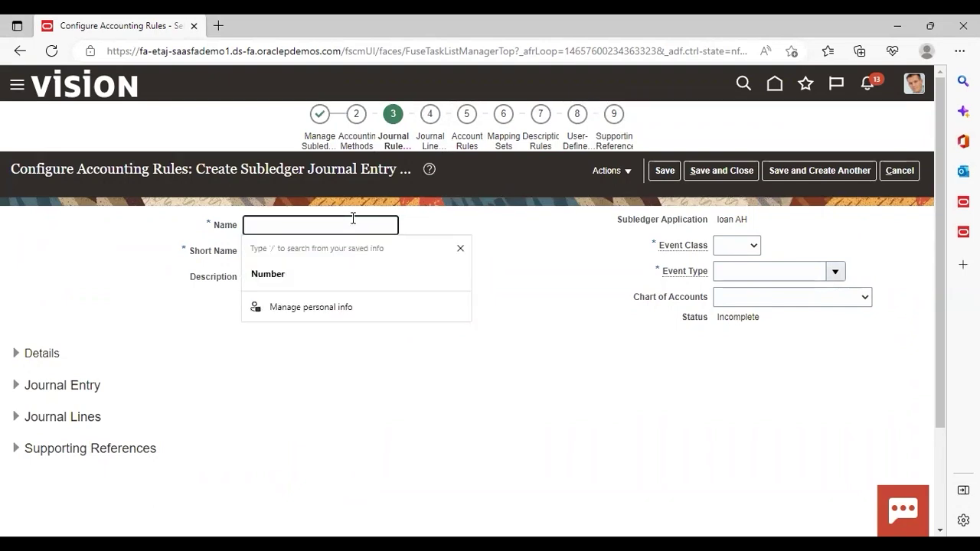
pyautogui.write('LO')
pyautogui.press('BackSpace')
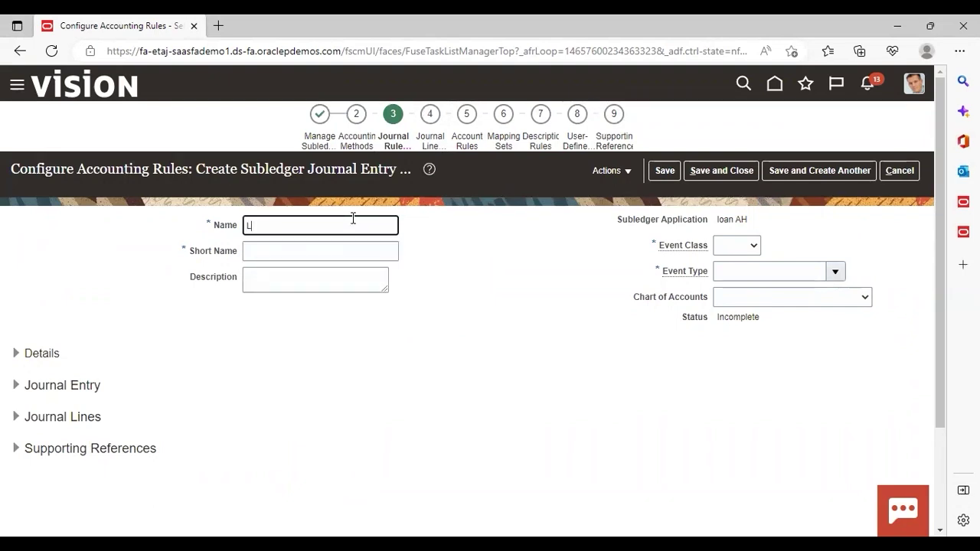
pyautogui.write('oan AH JERS')
pyautogui.click(357, 258)
pyautogui.write('LO')
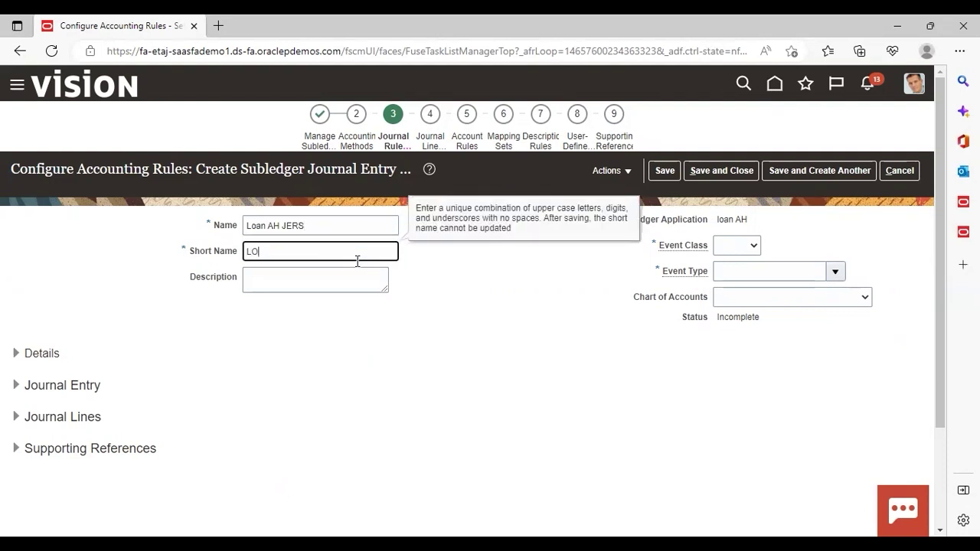
pyautogui.write('AN_AH_JERS')
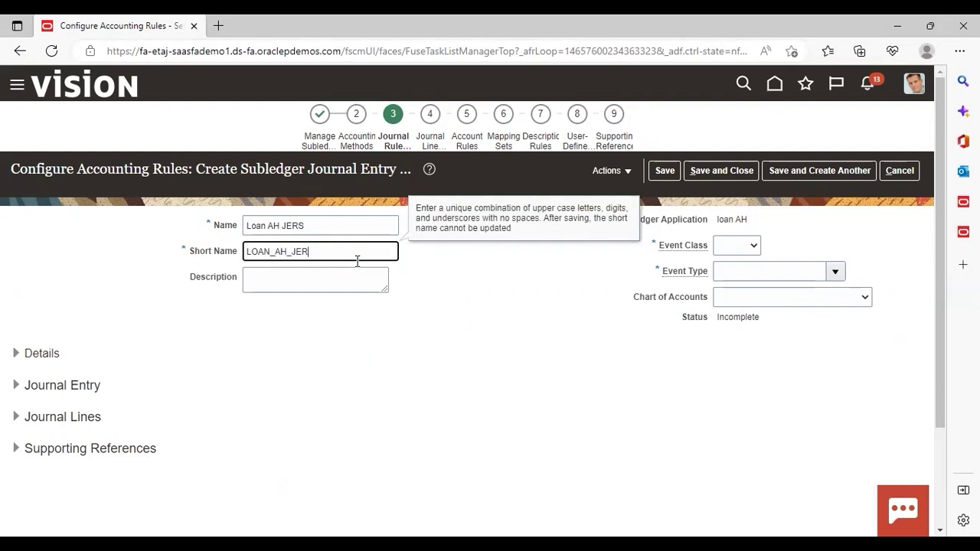
pyautogui.click(366, 328)
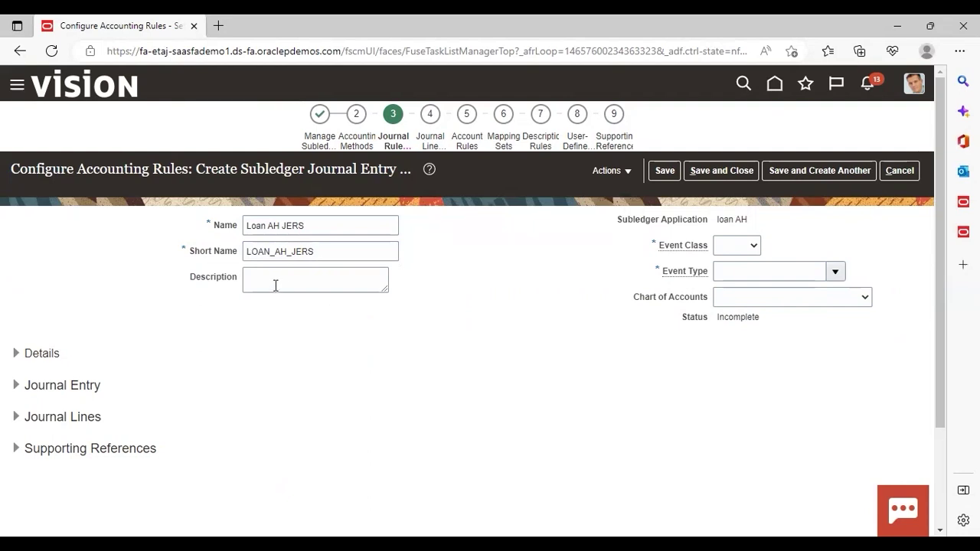
# - Set the event class to loan AH and the event type to All
pyautogui.click(753, 247)
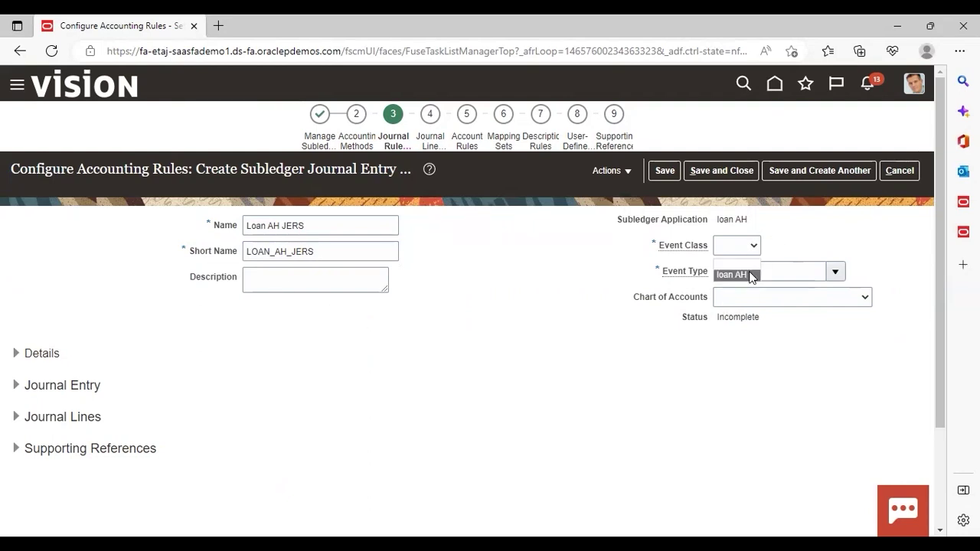
pyautogui.click(750, 274)
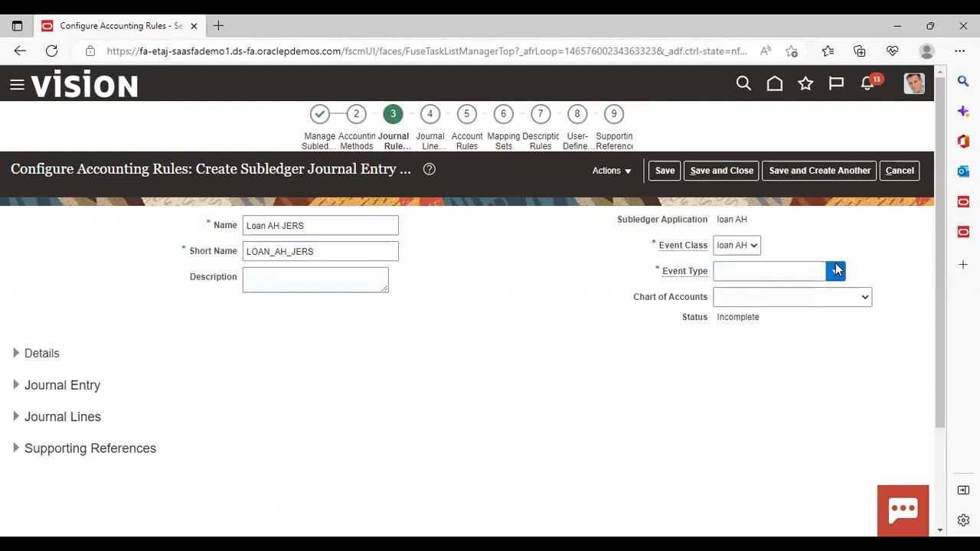
pyautogui.click(835, 268)
pyautogui.click(831, 297)
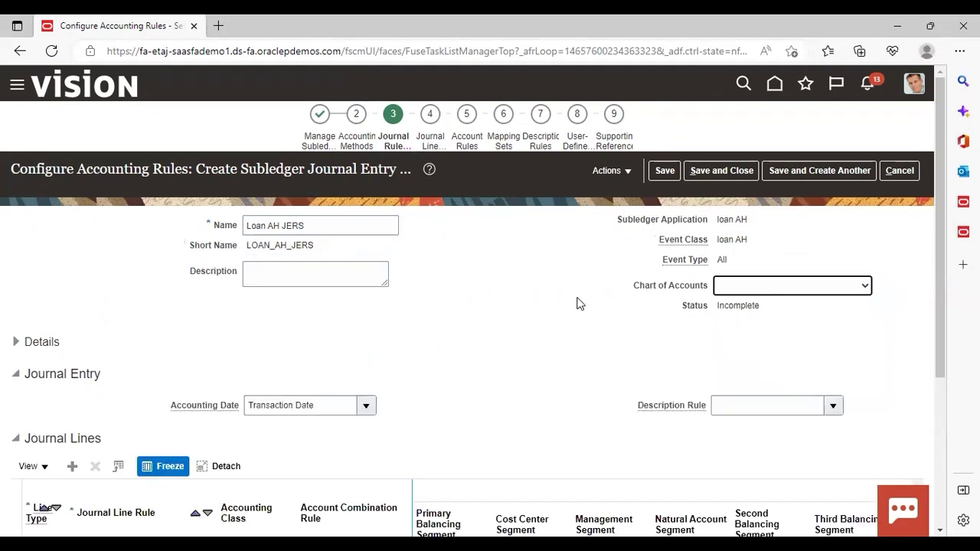
pyautogui.click(861, 288)
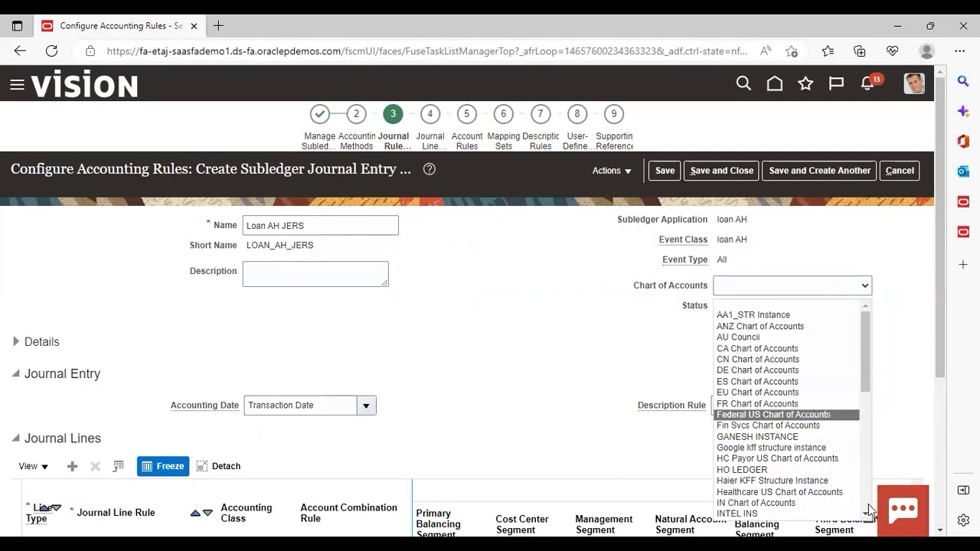
pyautogui.scroll(-1, 869, 509)
pyautogui.scroll(-6, 869, 509)
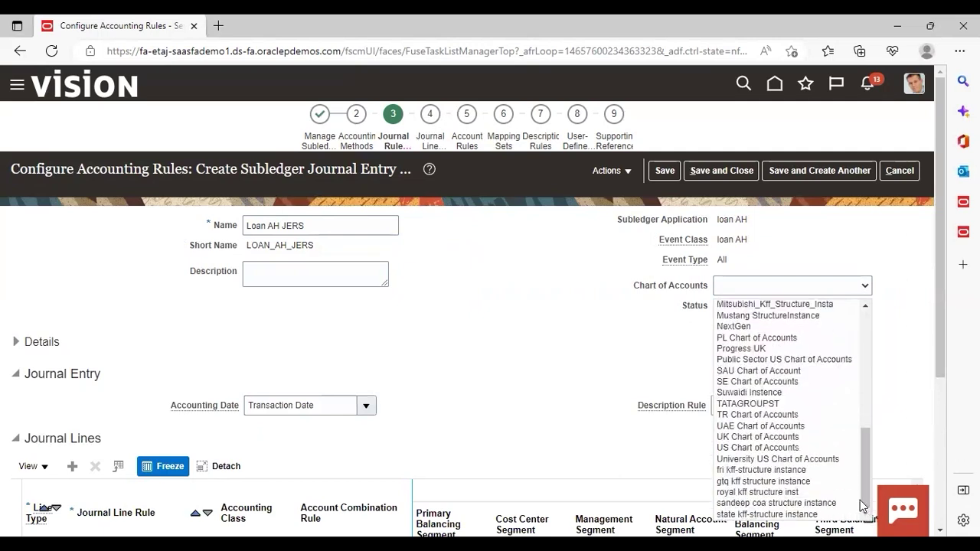
pyautogui.click(765, 448)
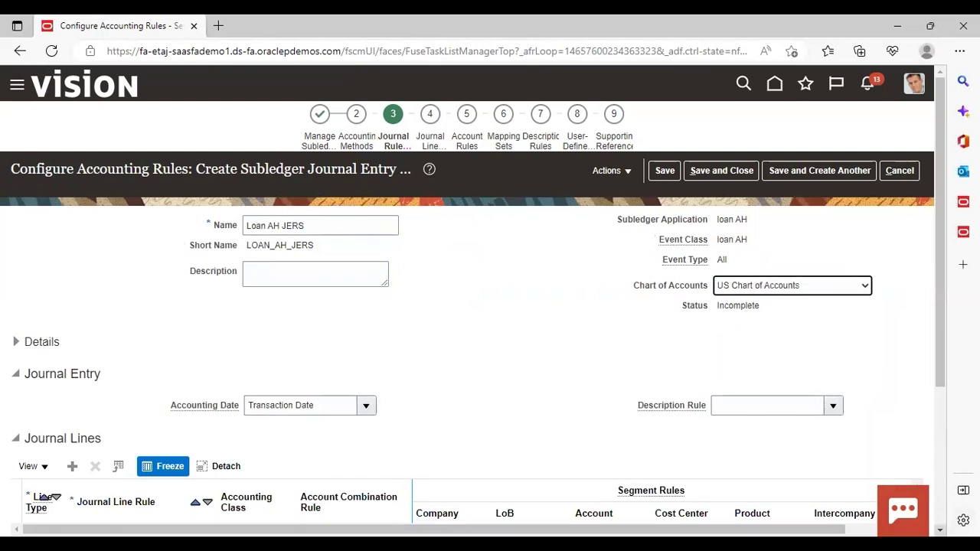
pyautogui.scroll(-3, 611, 380)
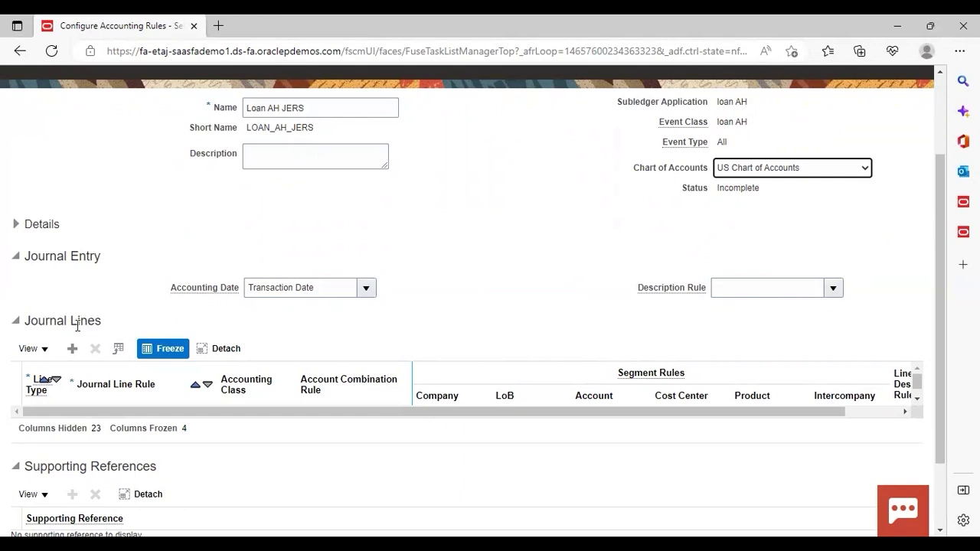
# - Add a Debit journal line using the Loan Receivable AH line rule
pyautogui.click(73, 349)
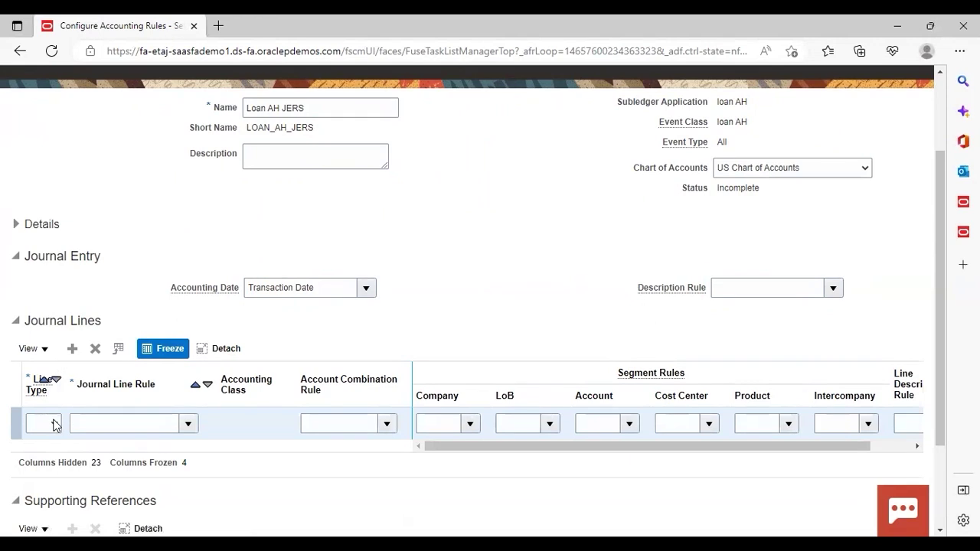
pyautogui.click(54, 425)
pyautogui.click(50, 465)
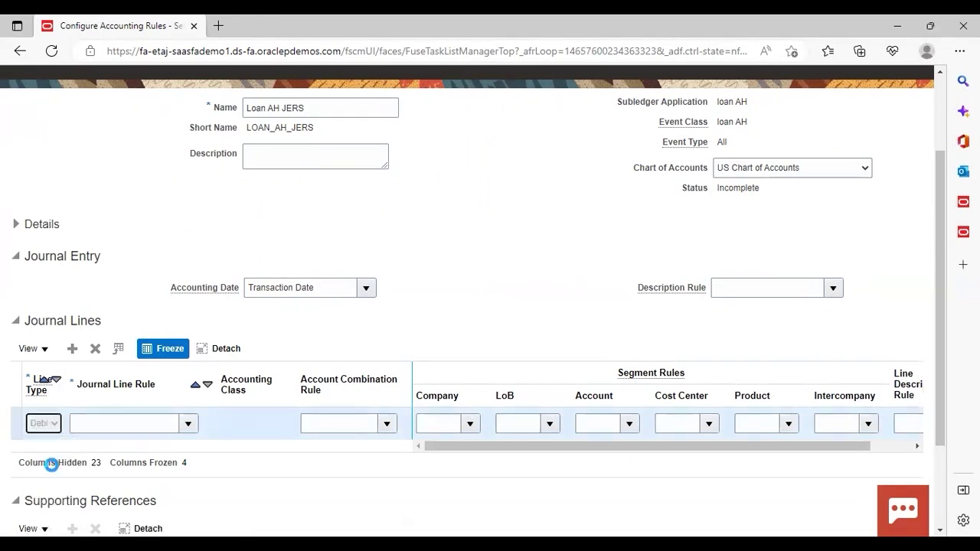
pyautogui.click(189, 425)
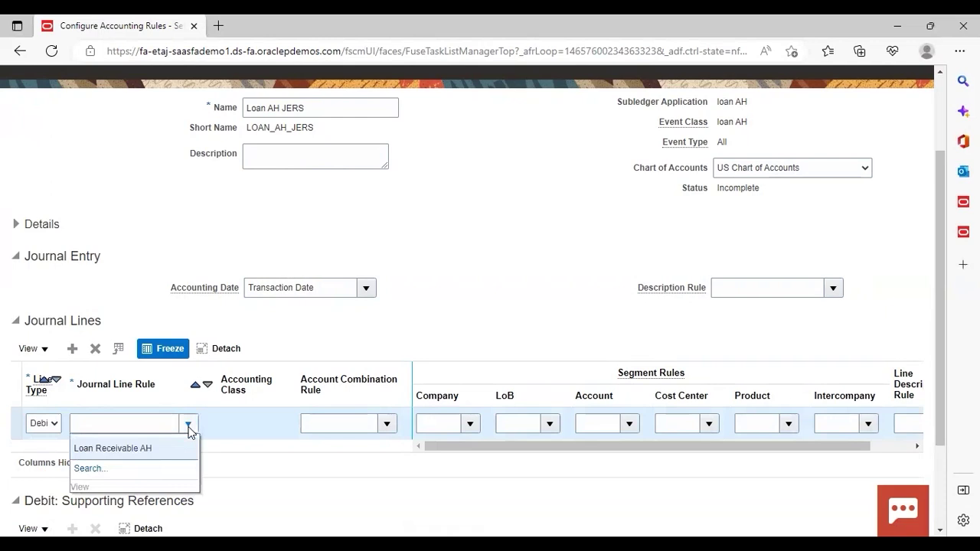
pyautogui.click(168, 446)
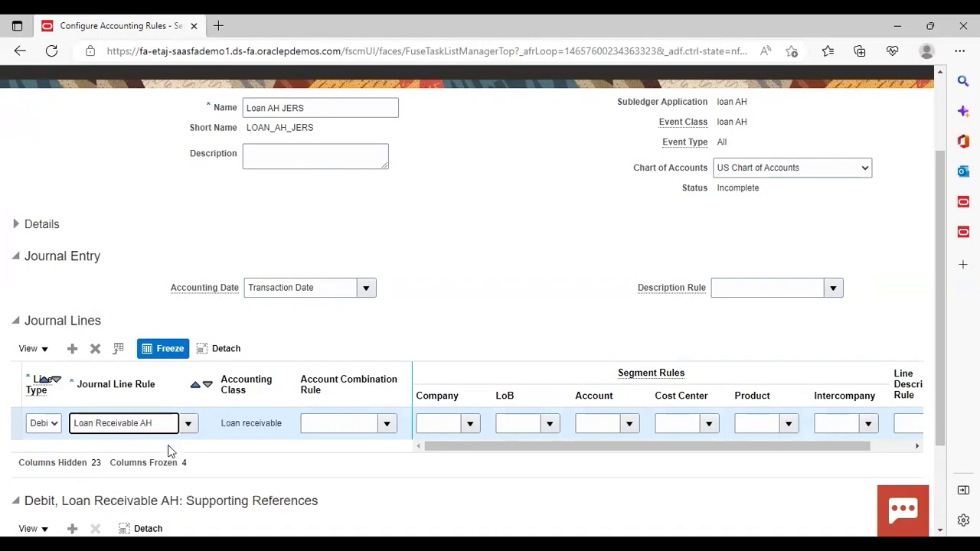
# - Add a Credit journal line using the Cash AH line rule
pyautogui.click(72, 350)
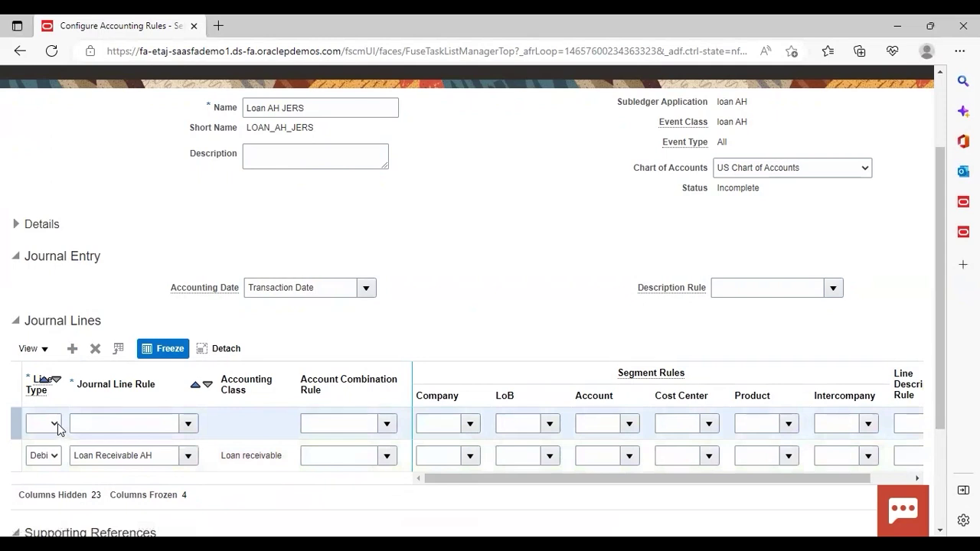
pyautogui.click(57, 424)
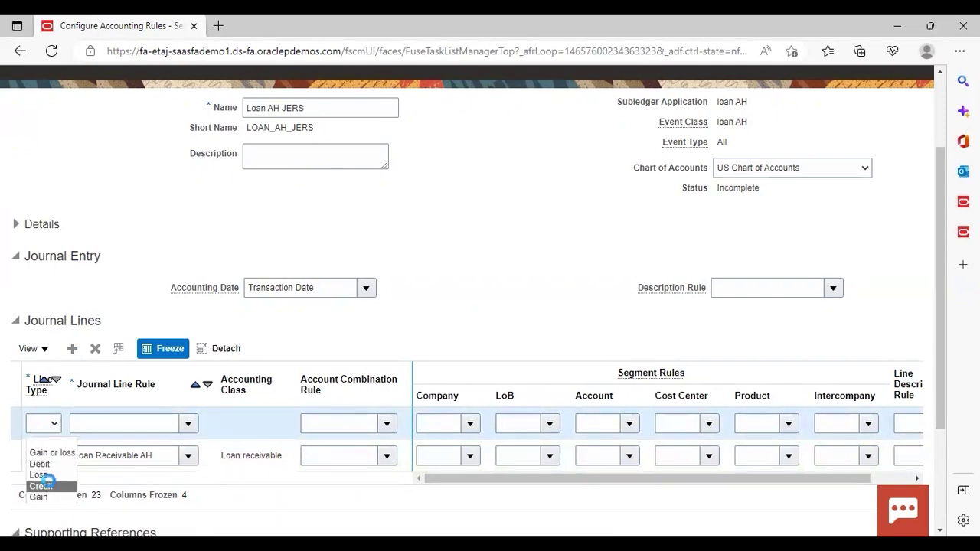
pyautogui.click(48, 487)
pyautogui.click(188, 426)
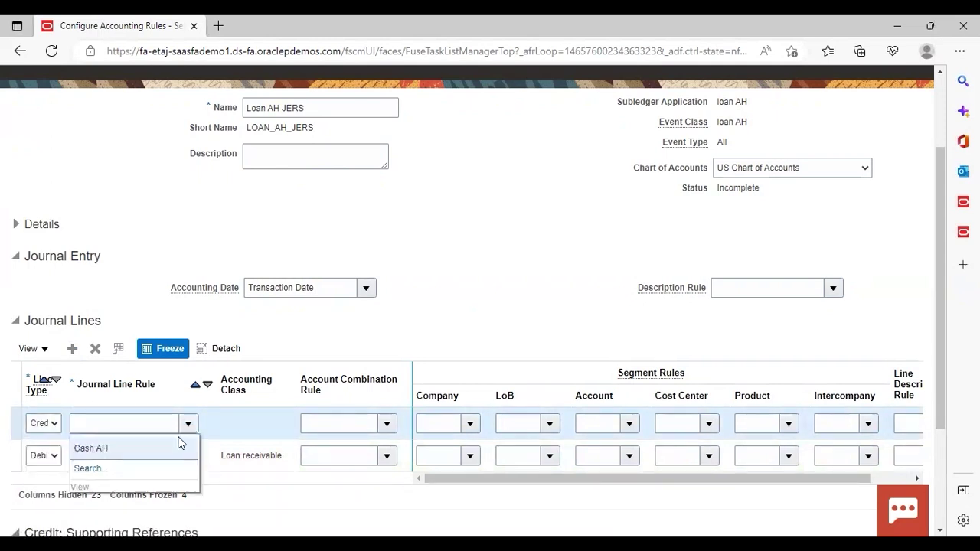
pyautogui.click(171, 448)
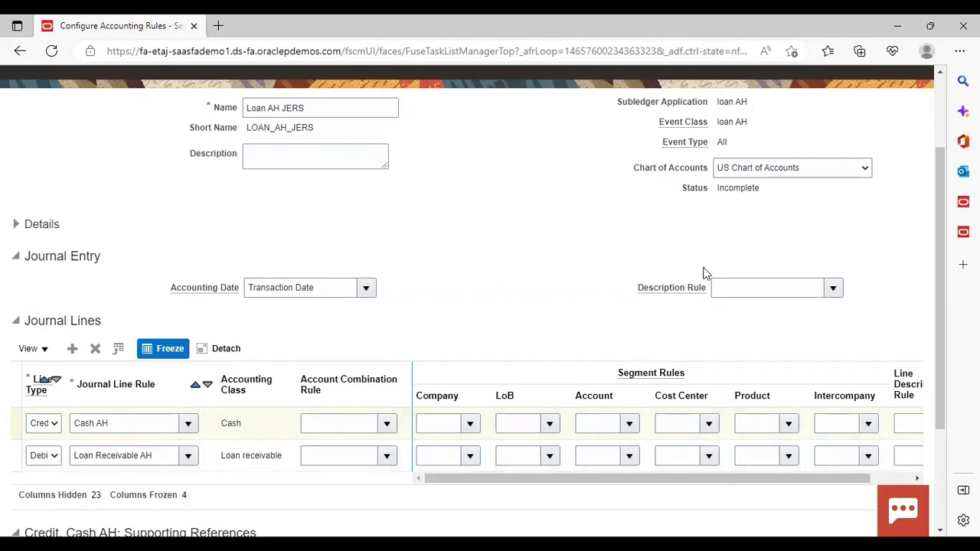
# - Assign Cash account rule to the Account segment of the Credit Cash AH line
pyautogui.scroll(2, 941, 111)
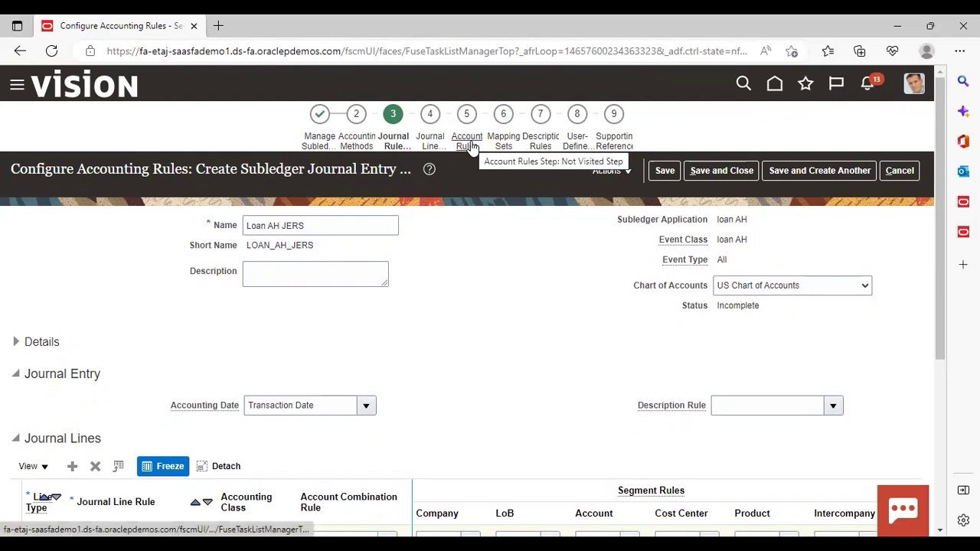
pyautogui.scroll(-2, 946, 506)
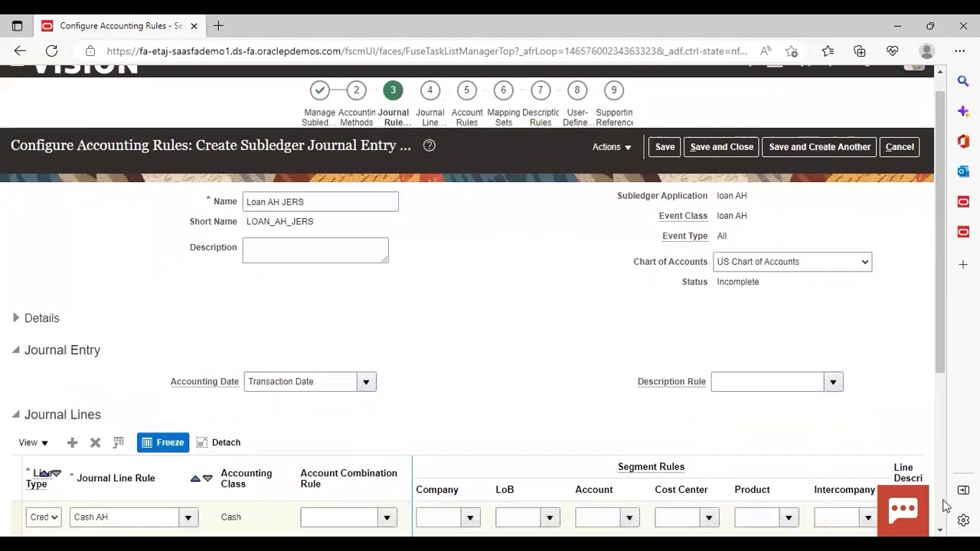
pyautogui.scroll(-3, 946, 505)
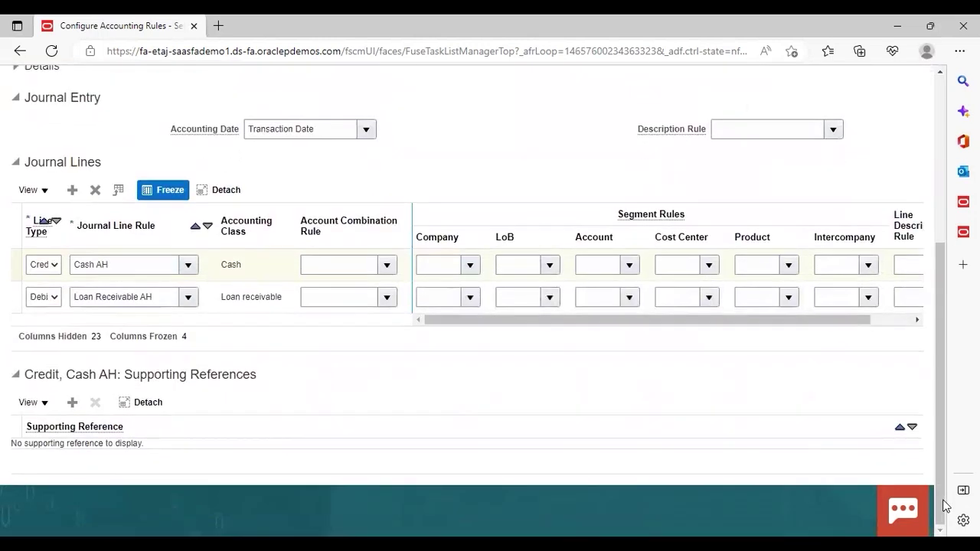
pyautogui.click(629, 265)
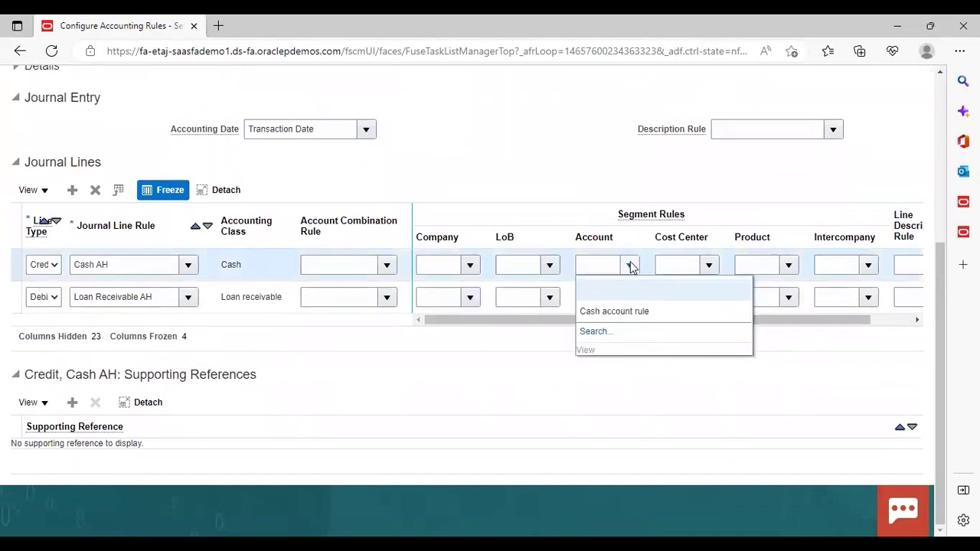
pyautogui.click(617, 310)
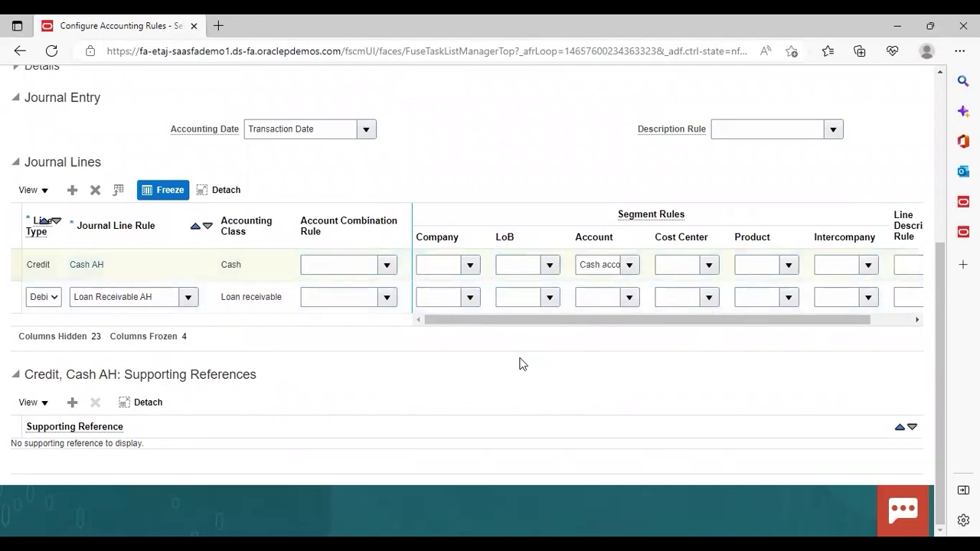
pyautogui.click(72, 403)
pyautogui.scroll(3, 942, 89)
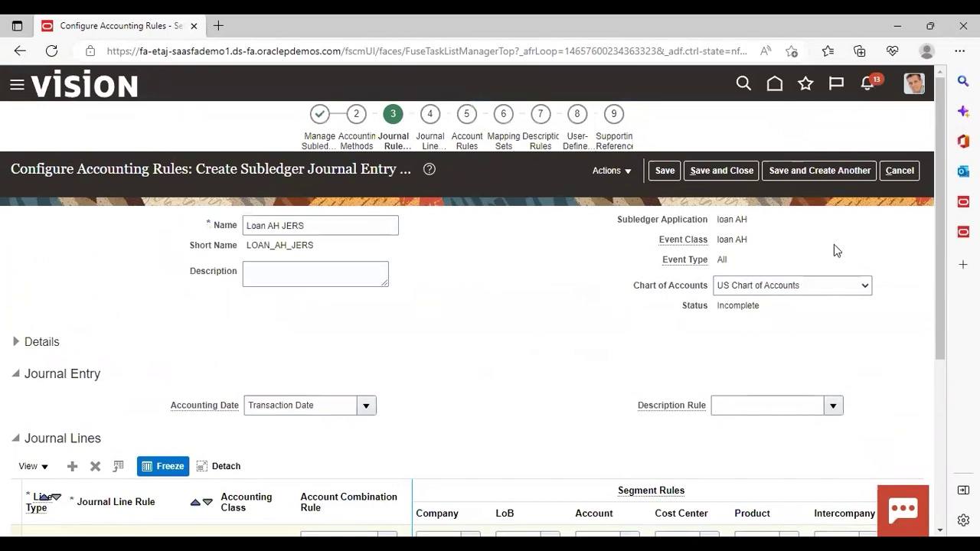
# - Save and close Loan AH JERS, reopen it, cancel Change Status, and return to the list
pyautogui.click(712, 171)
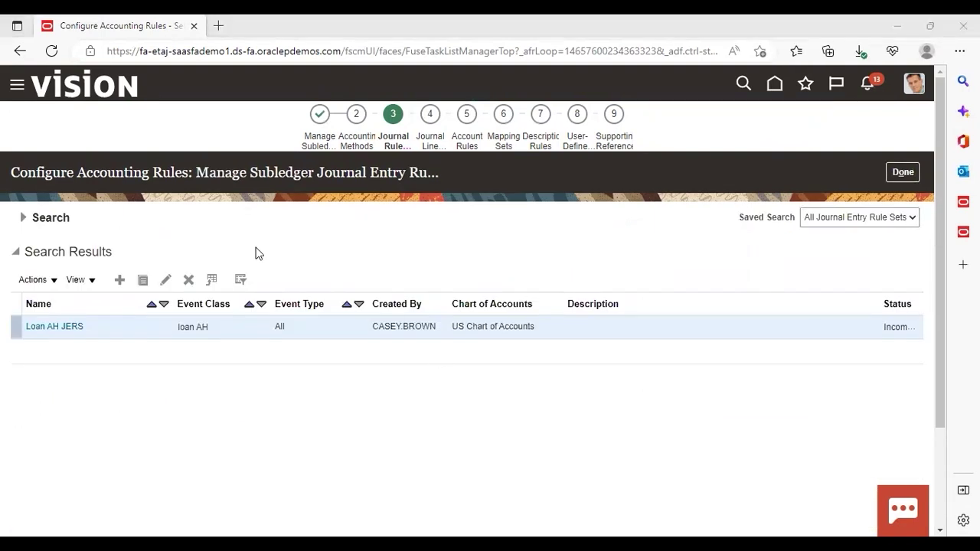
pyautogui.click(163, 280)
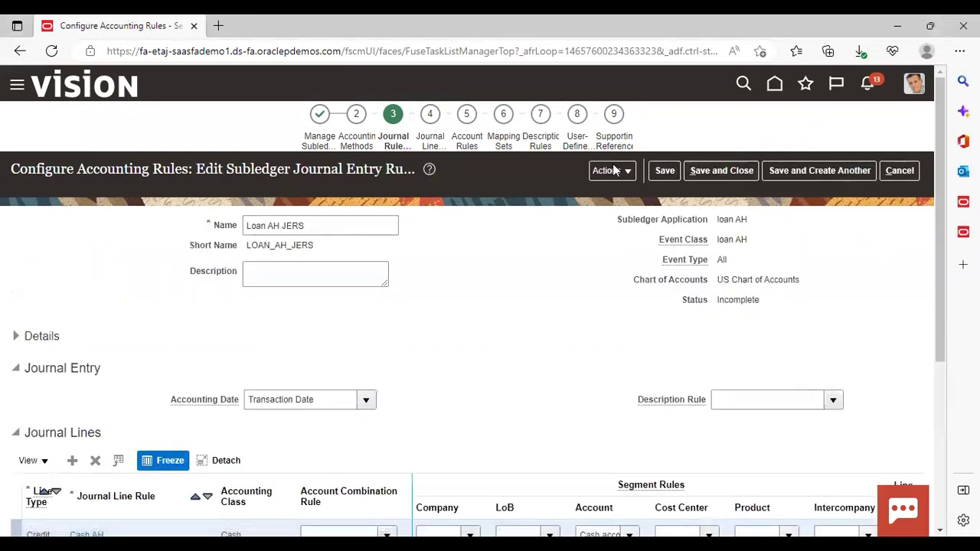
pyautogui.click(612, 170)
pyautogui.moveTo(625, 222)
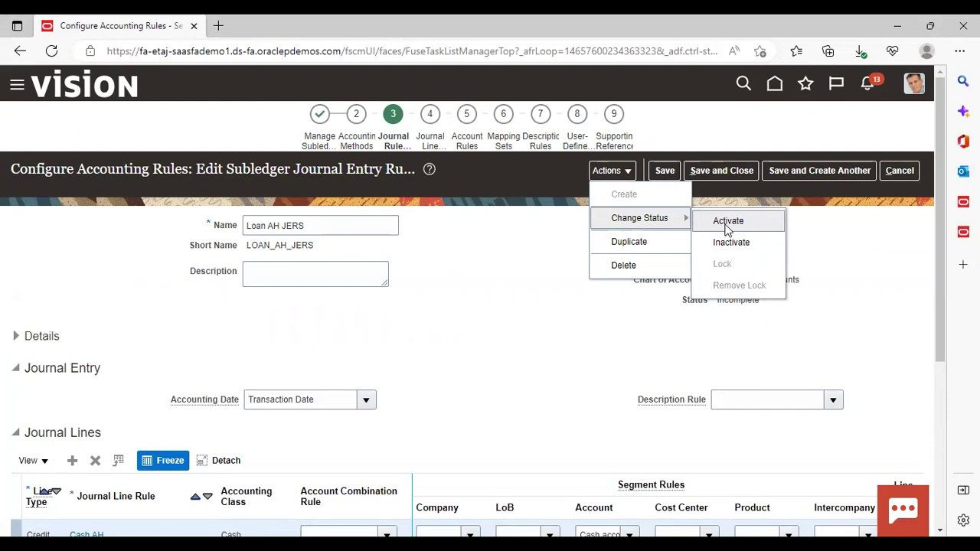
pyautogui.click(533, 343)
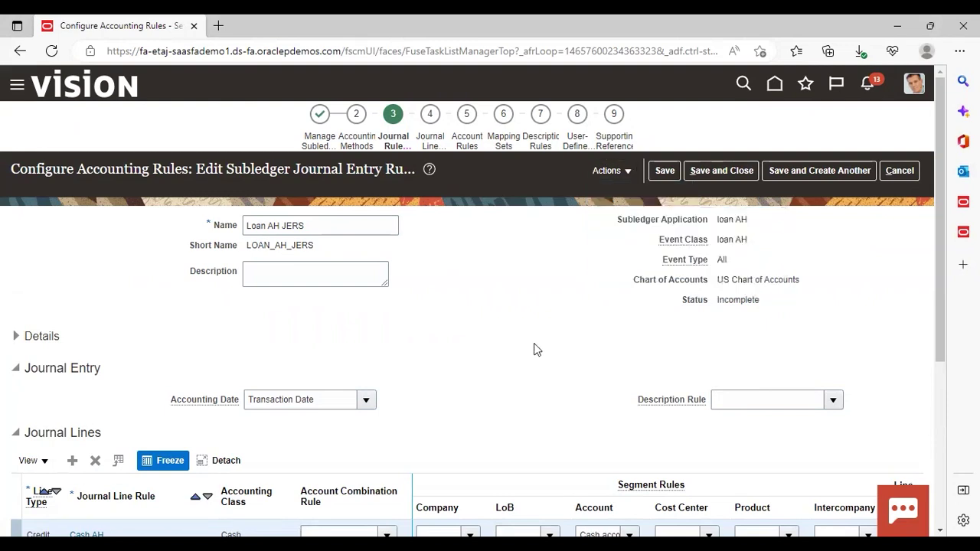
pyautogui.click(900, 171)
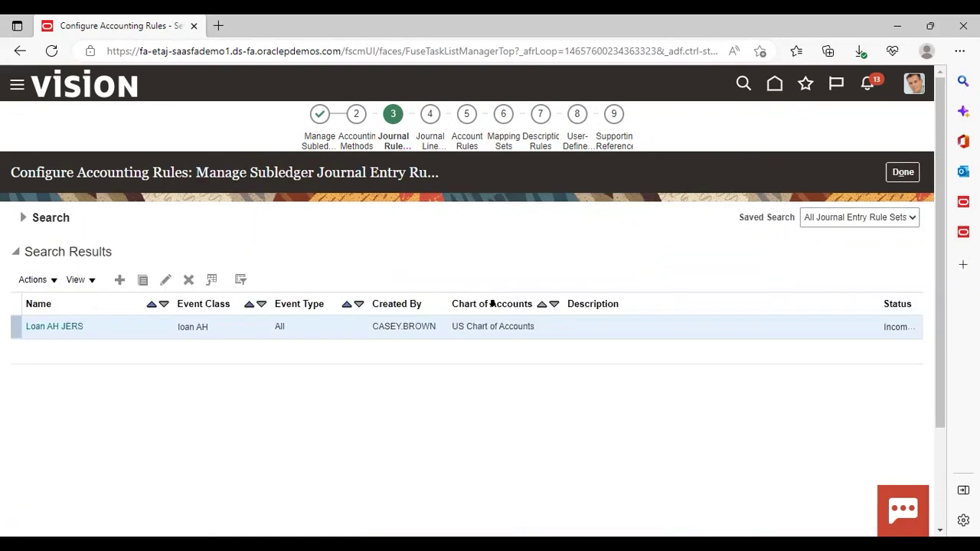